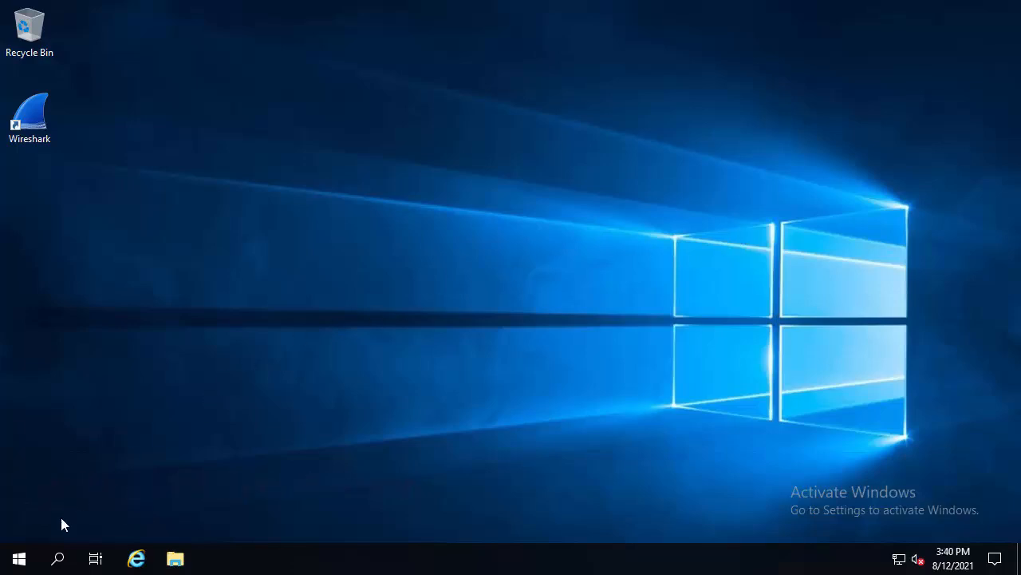
# Open Server Manager, dismiss the Windows Admin Center notice, and start the Add Roles and Features Wizard.
pyautogui.click(19, 558)
pyautogui.click(311, 133)
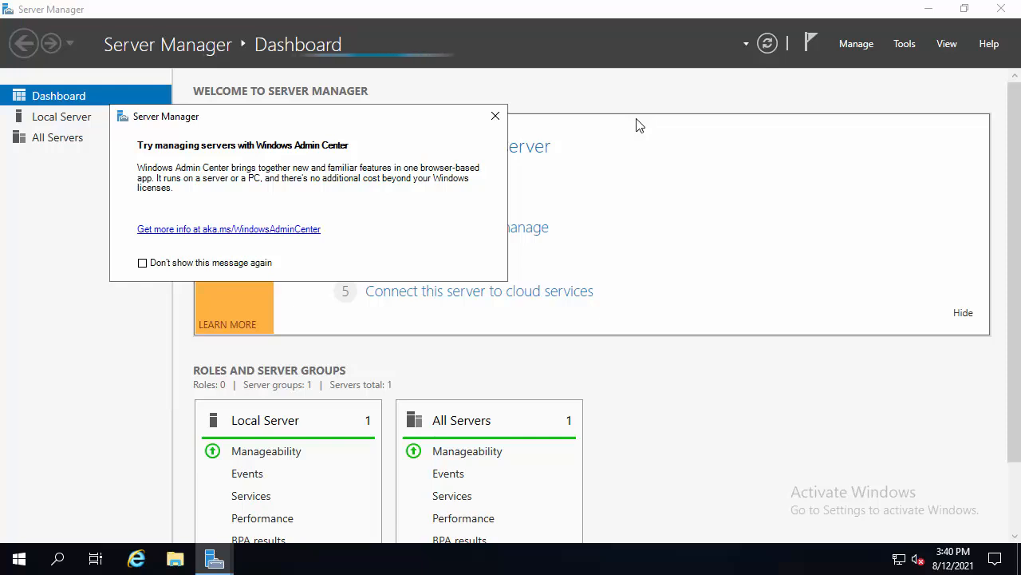
pyautogui.click(496, 116)
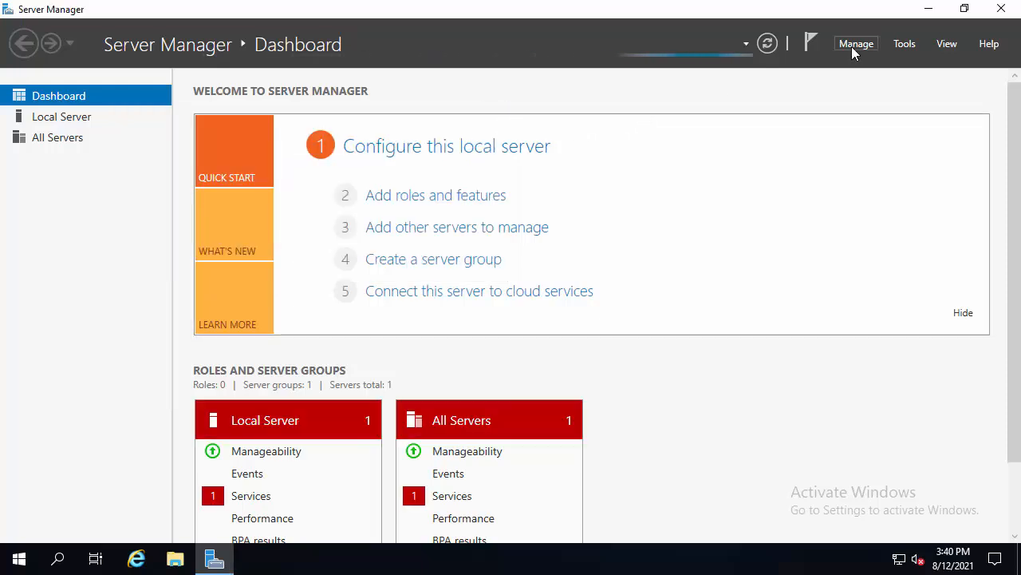
pyautogui.click(854, 45)
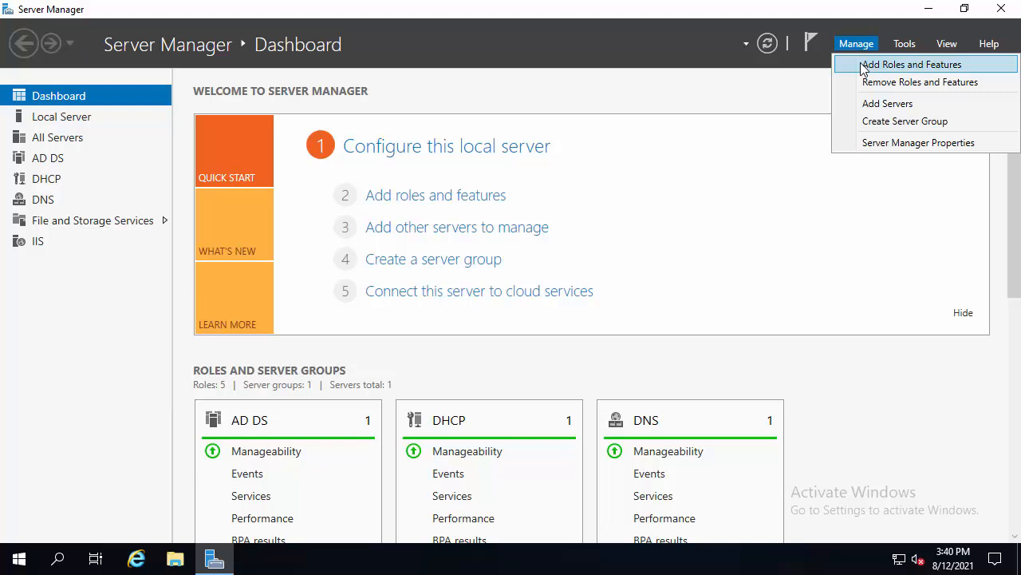
pyautogui.click(863, 65)
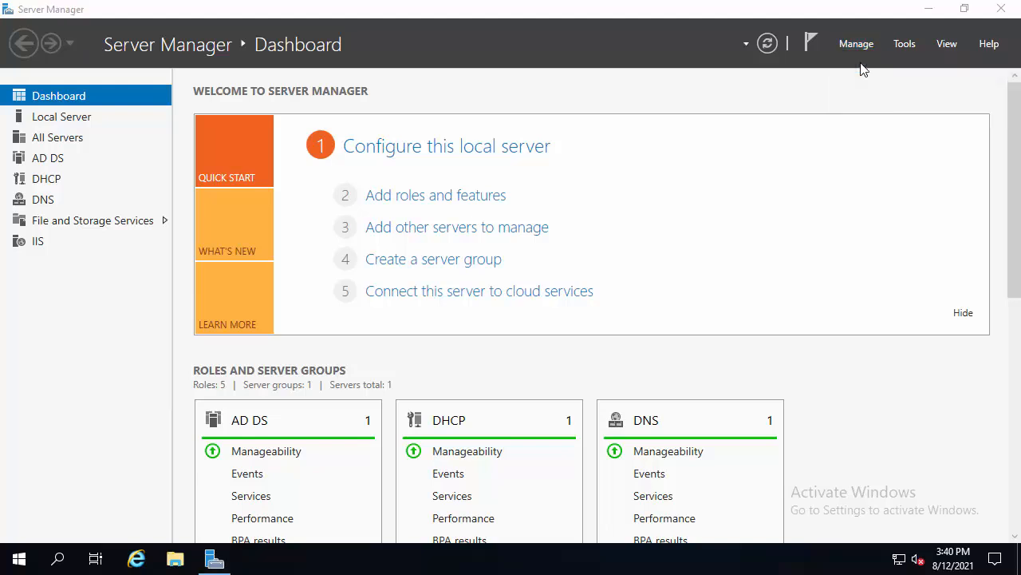
pyautogui.moveTo(497, 142); pyautogui.dragTo(526, 33)
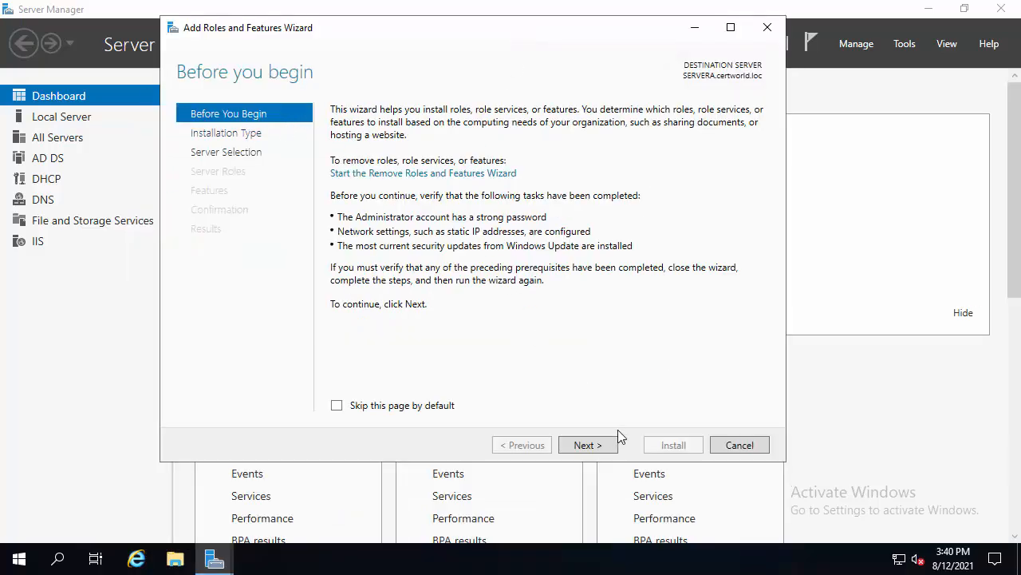
# Choose a role-based or feature-based installation with SERVERA.certworld.loc as the destination server.
pyautogui.click(592, 445)
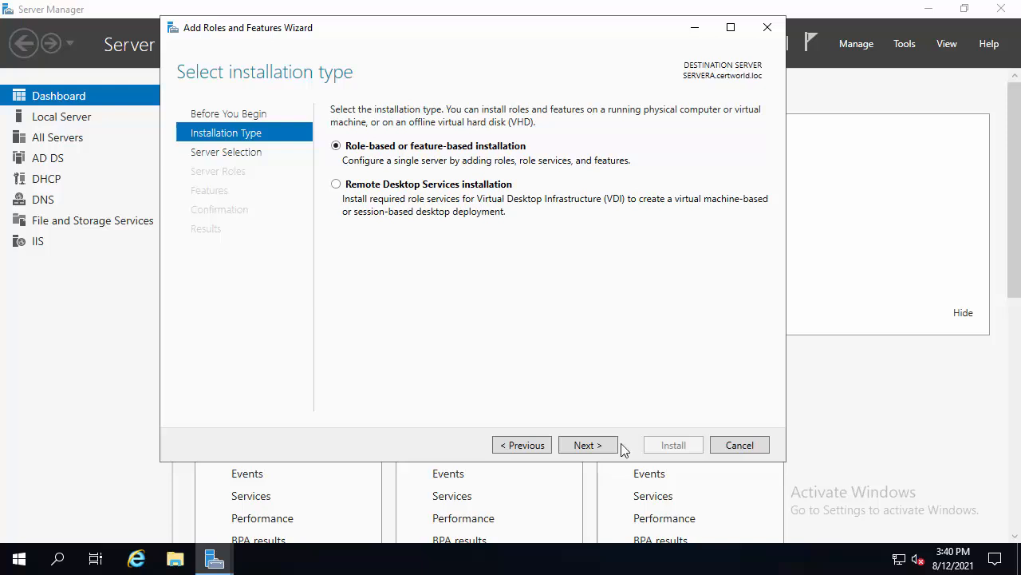
pyautogui.click(600, 445)
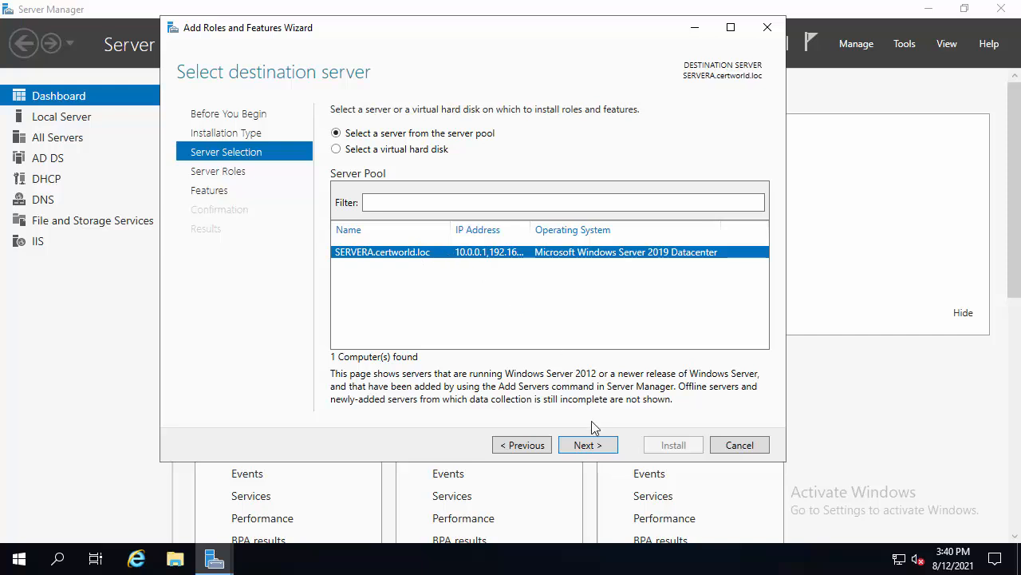
pyautogui.click(588, 445)
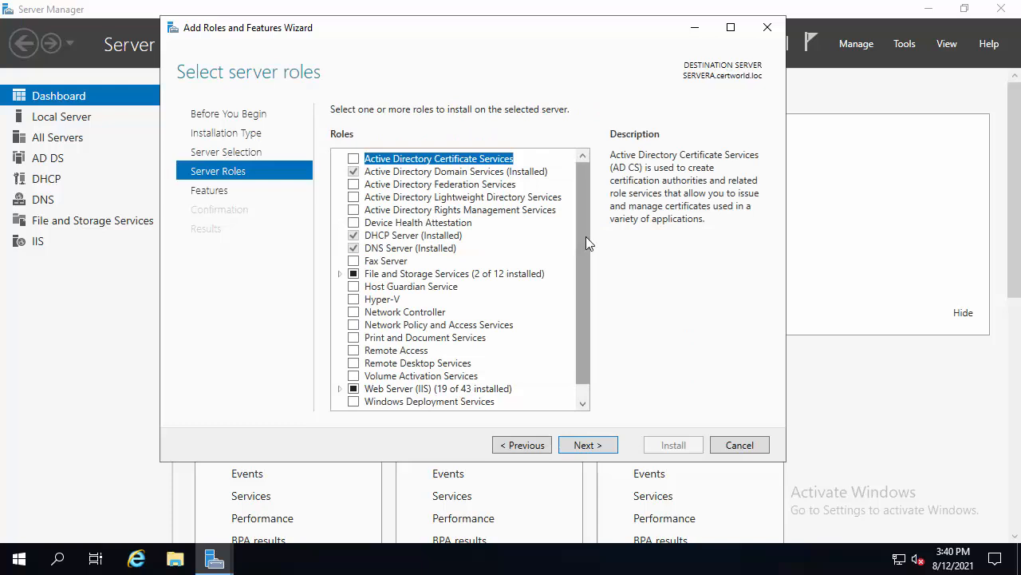
# Select the Active Directory Certificate Services role and add its required Certification Authority Management Tools.
pyautogui.scroll(-1, 586, 237)
pyautogui.scroll(1, 590, 239)
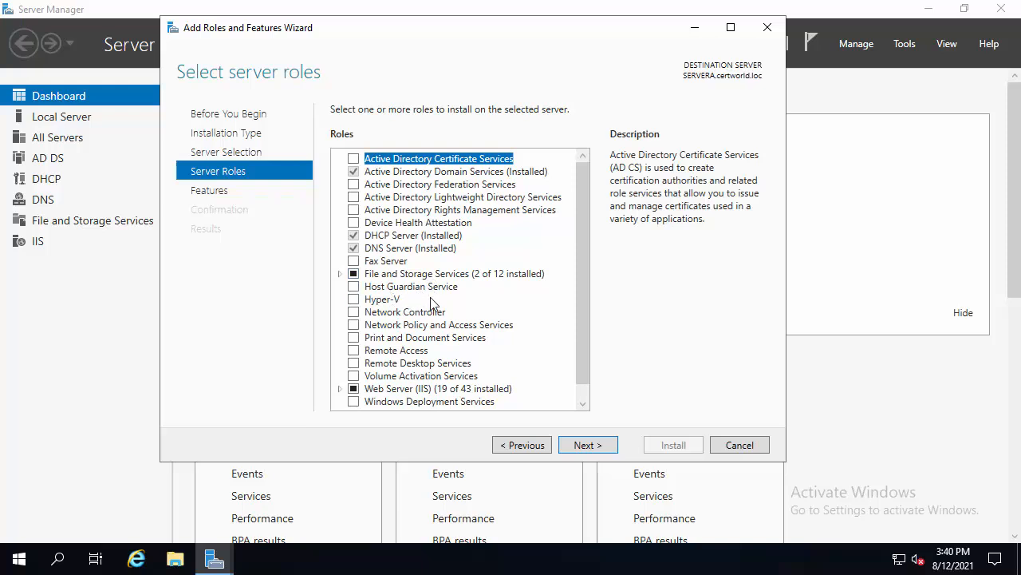
pyautogui.click(383, 300)
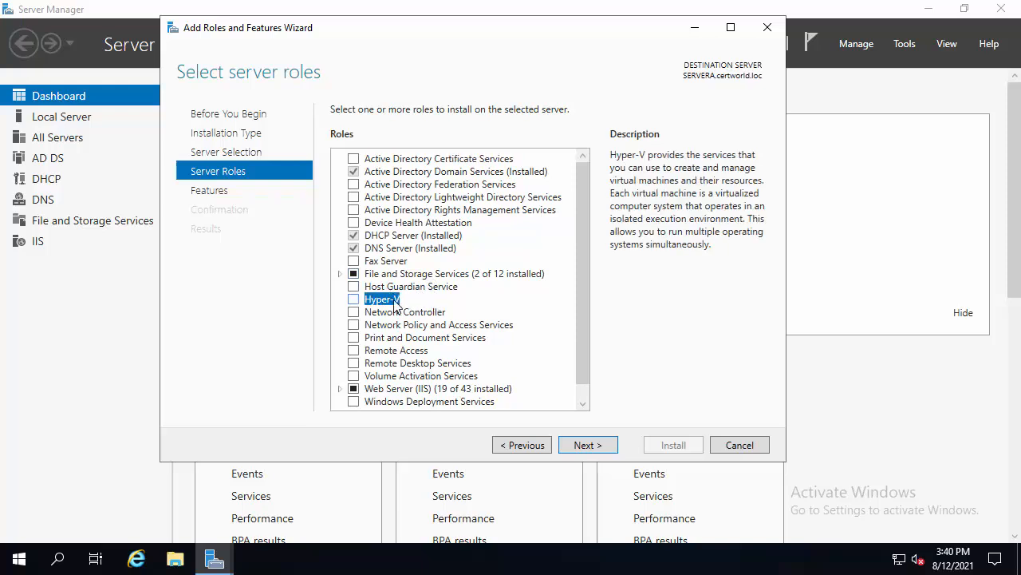
pyautogui.click(398, 237)
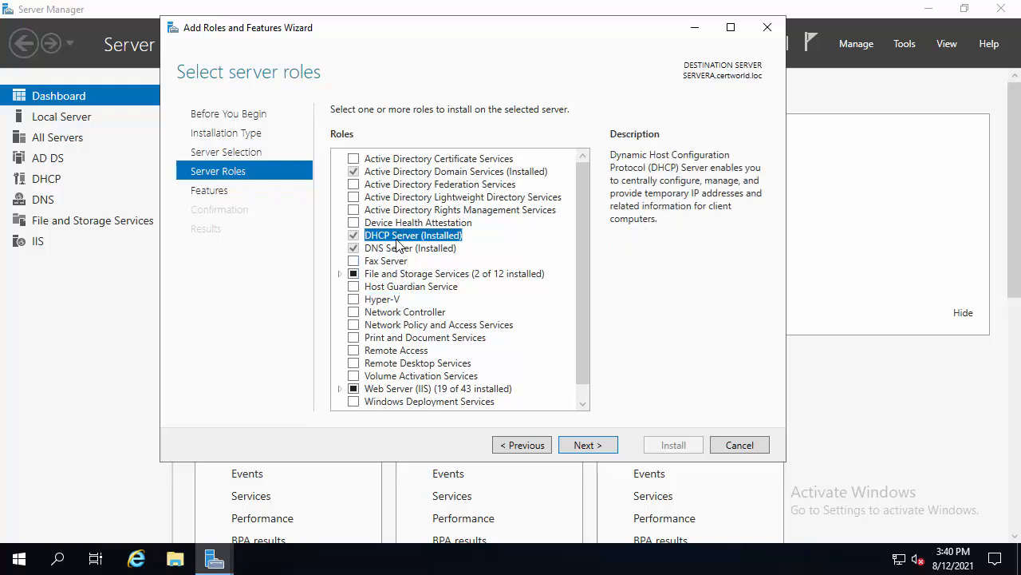
pyautogui.click(398, 253)
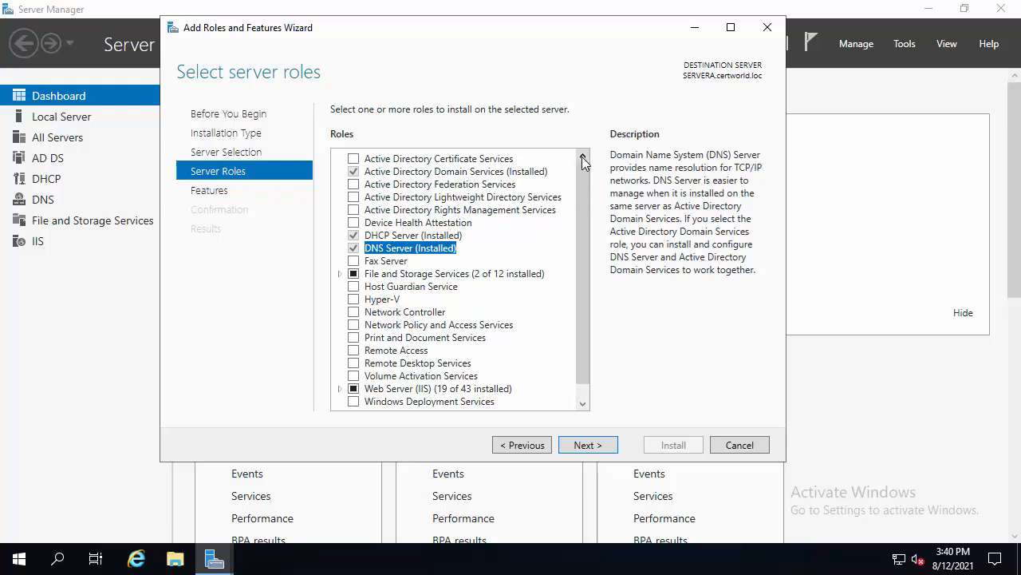
pyautogui.click(429, 160)
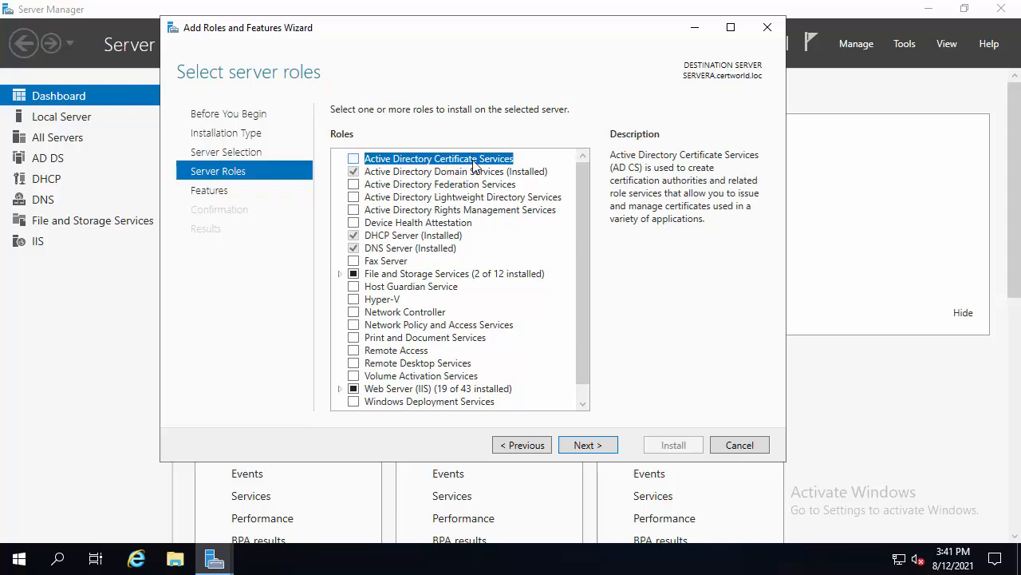
pyautogui.click(353, 159)
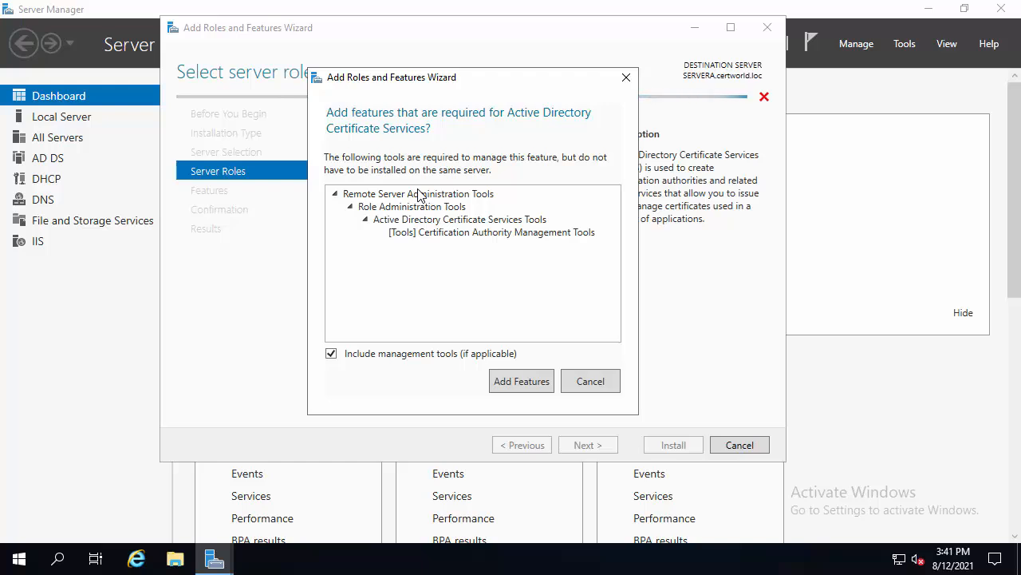
pyautogui.click(529, 382)
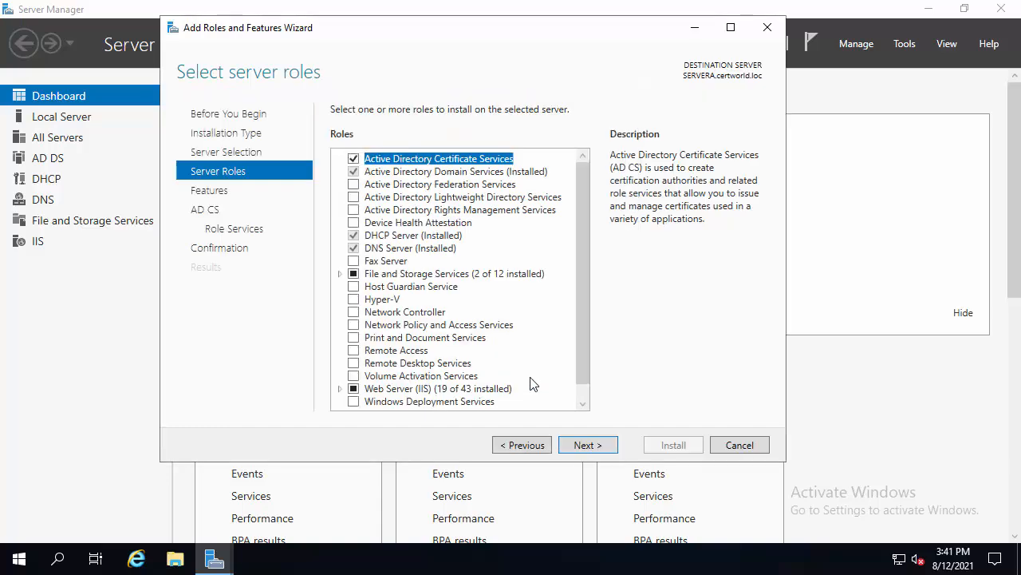
# Keep the default features and proceed past the AD CS introduction to the role services selection.
pyautogui.click(595, 448)
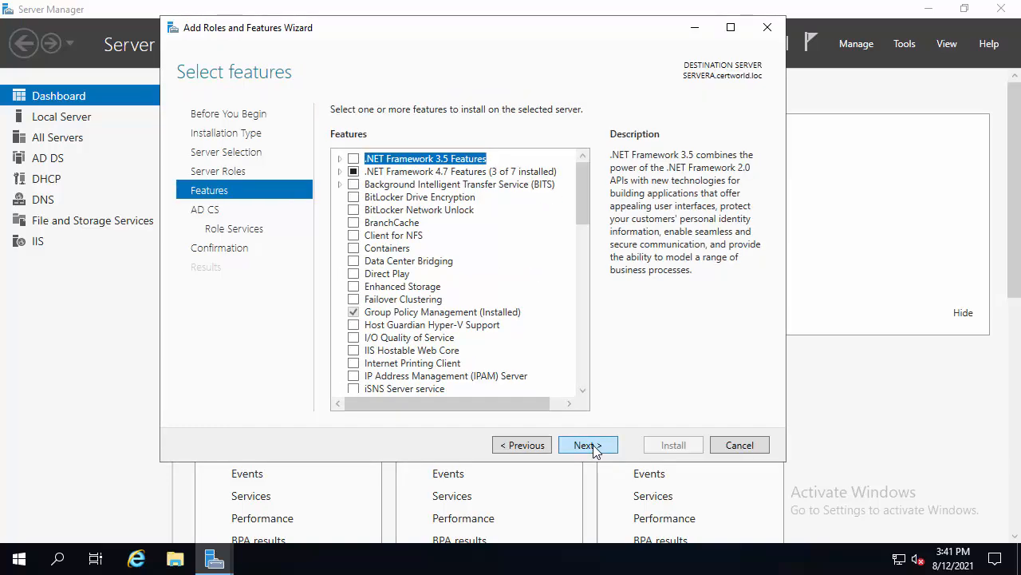
pyautogui.click(595, 449)
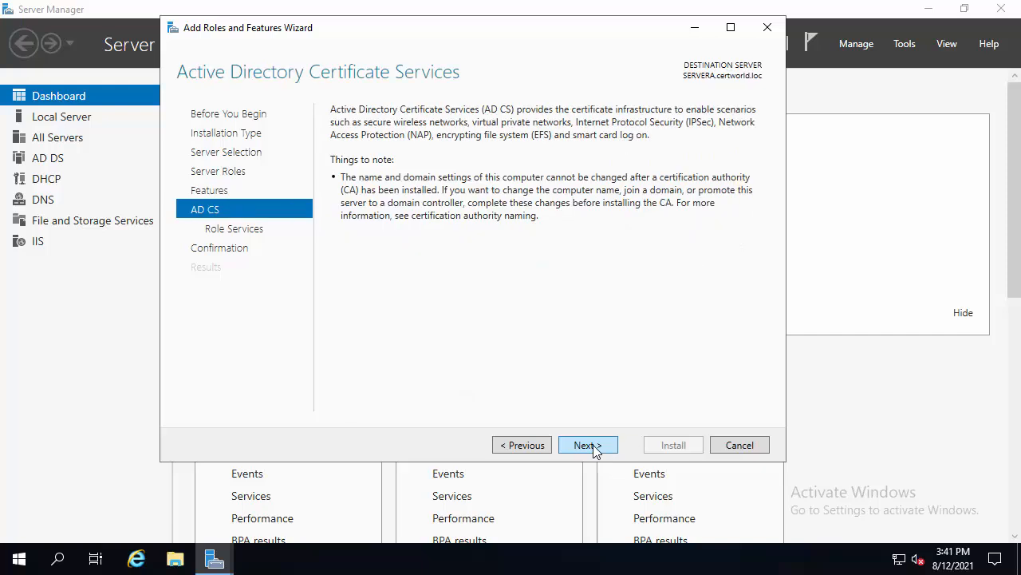
pyautogui.click(594, 449)
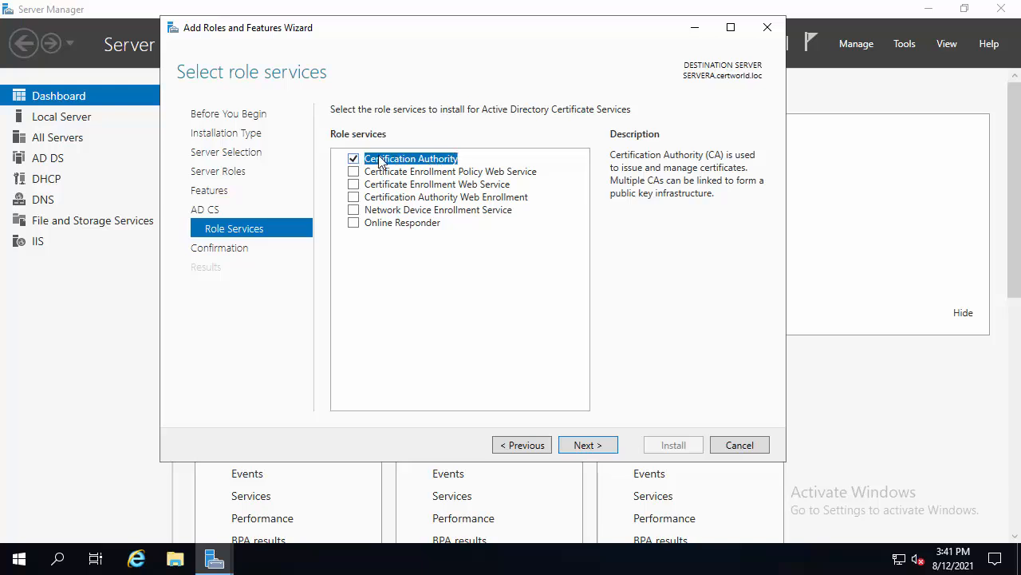
# Add the Certification Authority Web Enrollment role service with its required IIS features, keeping Certification Authority selected.
pyautogui.click(454, 172)
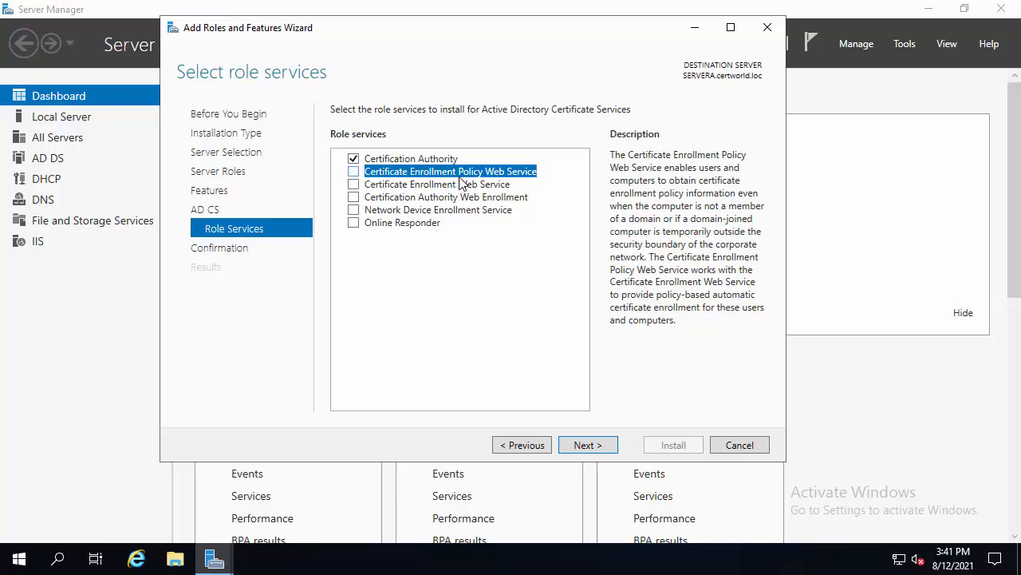
pyautogui.click(461, 184)
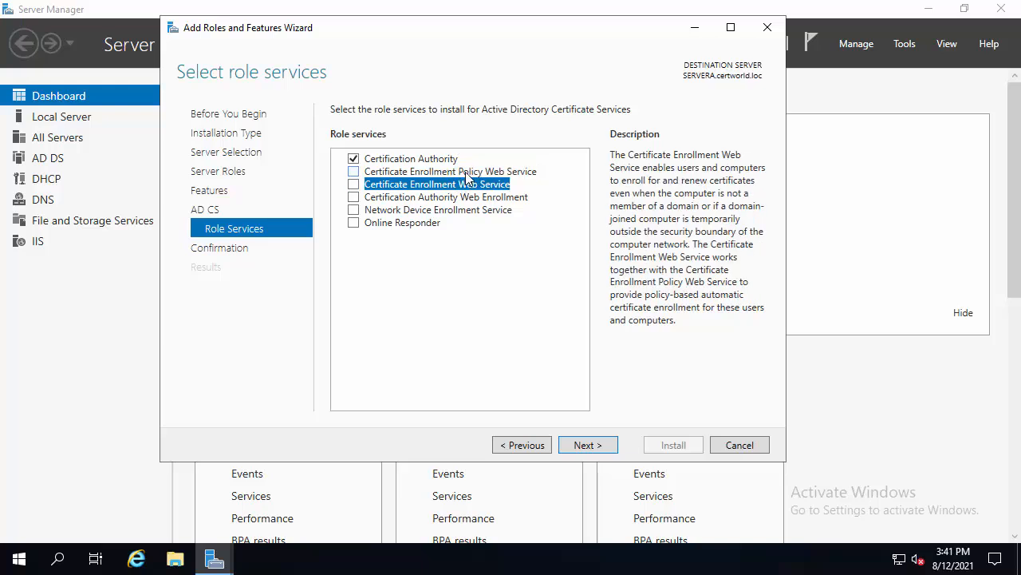
pyautogui.click(465, 172)
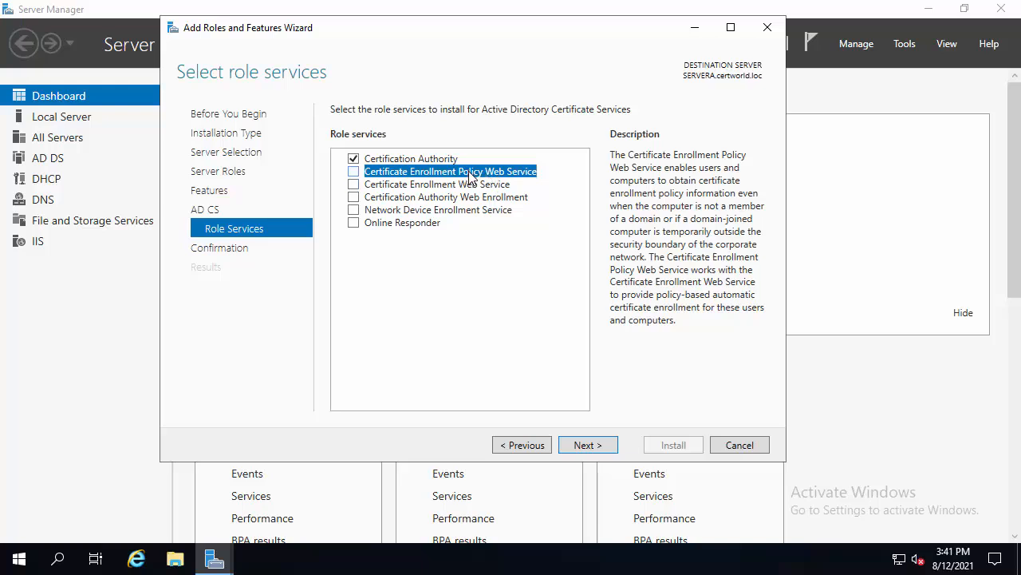
pyautogui.click(463, 184)
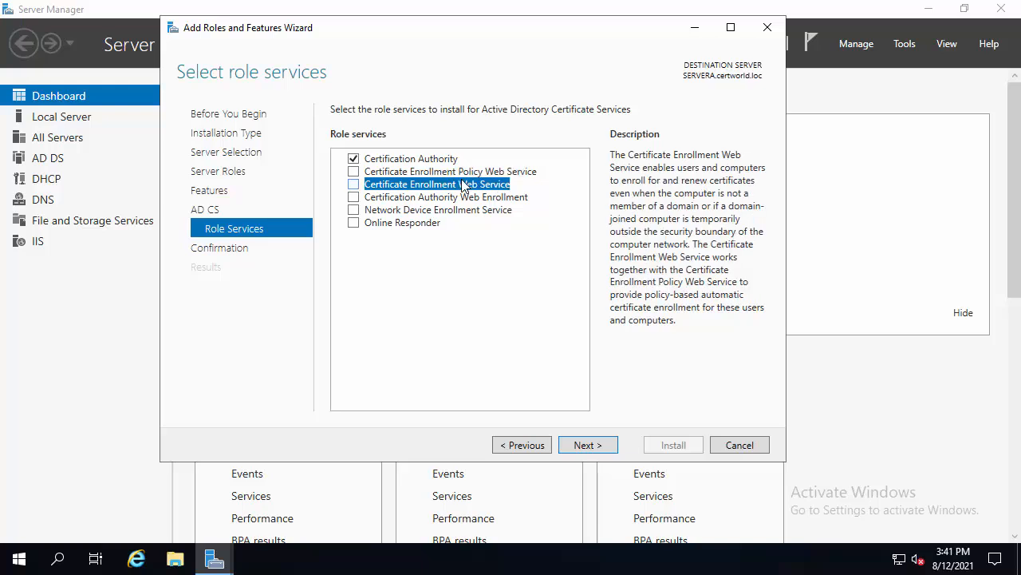
pyautogui.click(453, 197)
pyautogui.click(354, 197)
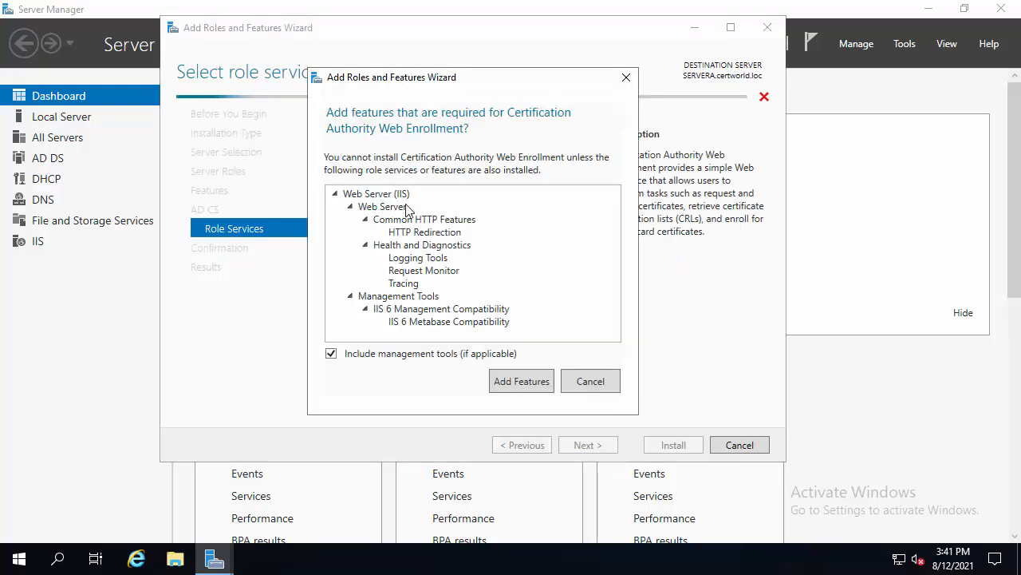
pyautogui.click(540, 384)
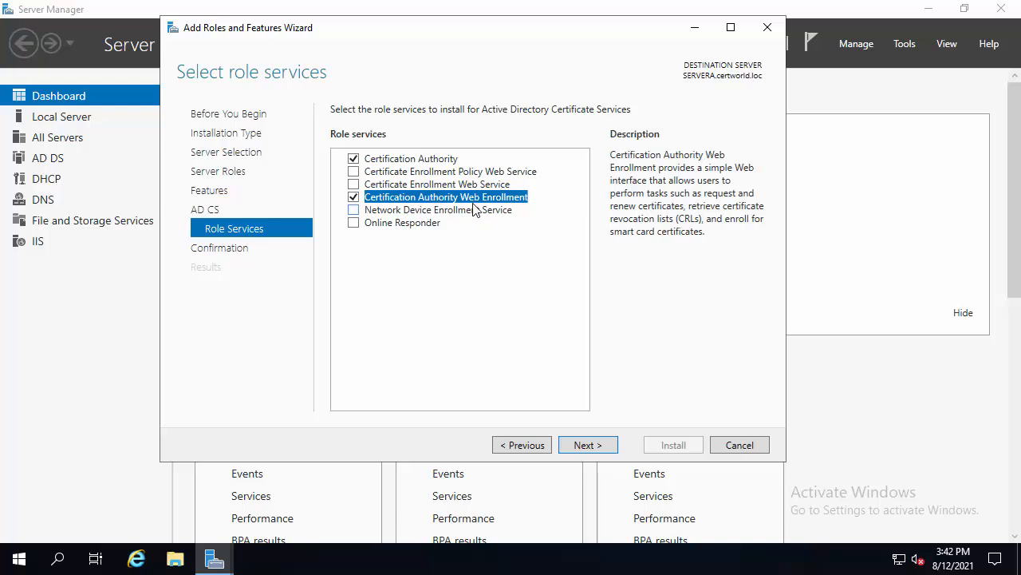
# Review the remaining role service descriptions, install the selected AD CS role services, and close the wizard on completion.
pyautogui.click(439, 160)
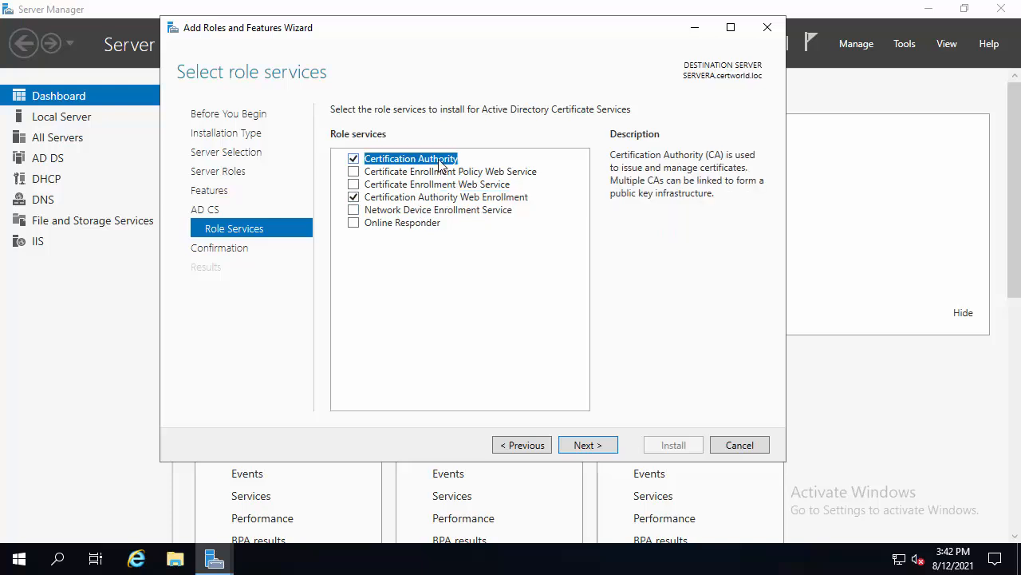
pyautogui.click(463, 211)
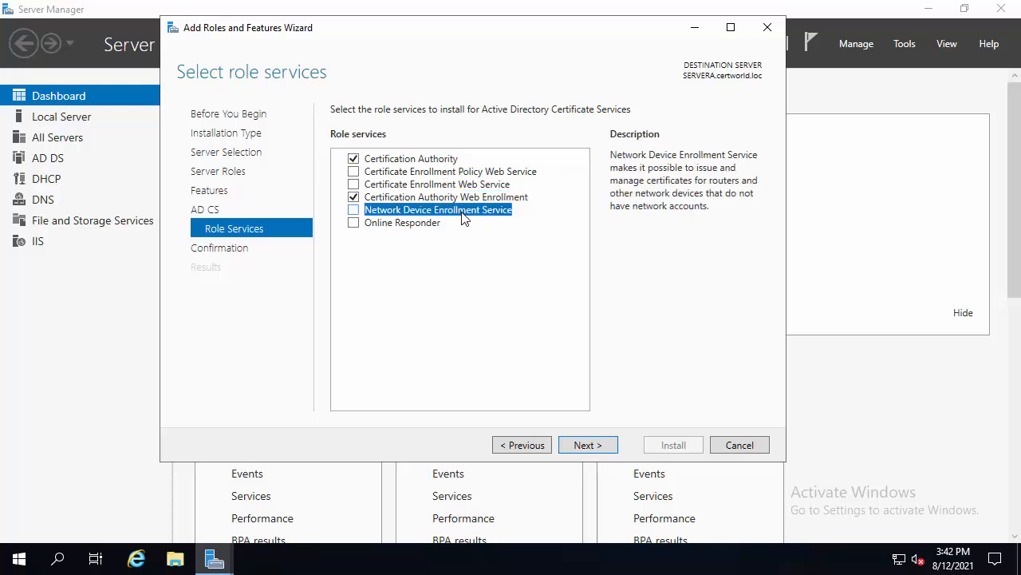
pyautogui.click(423, 228)
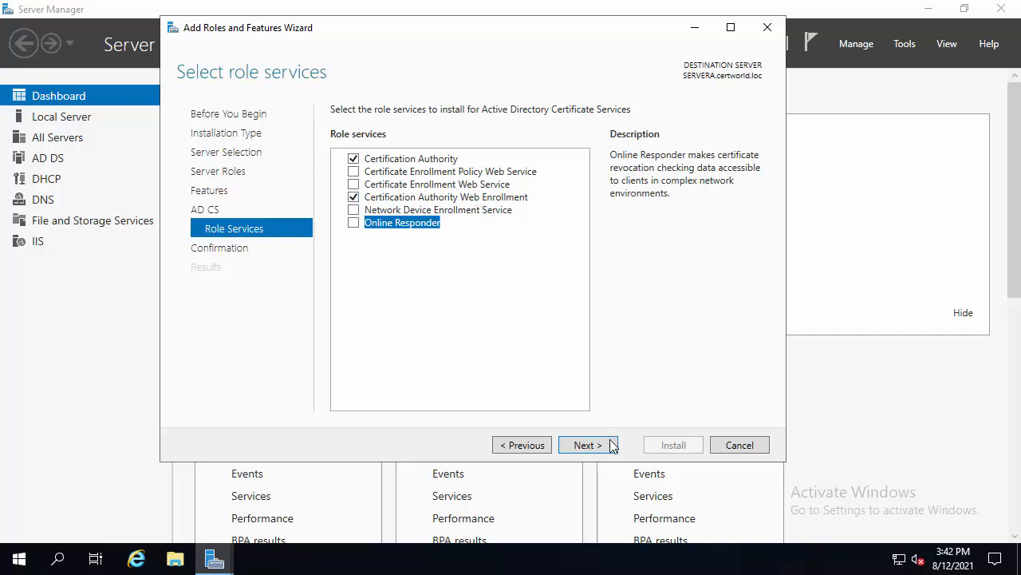
pyautogui.click(587, 445)
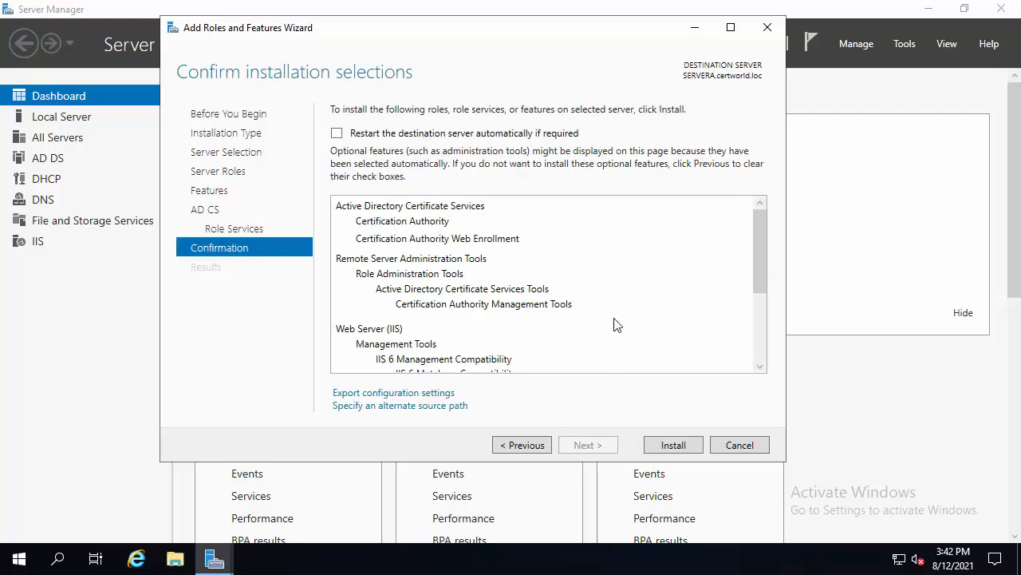
pyautogui.click(674, 445)
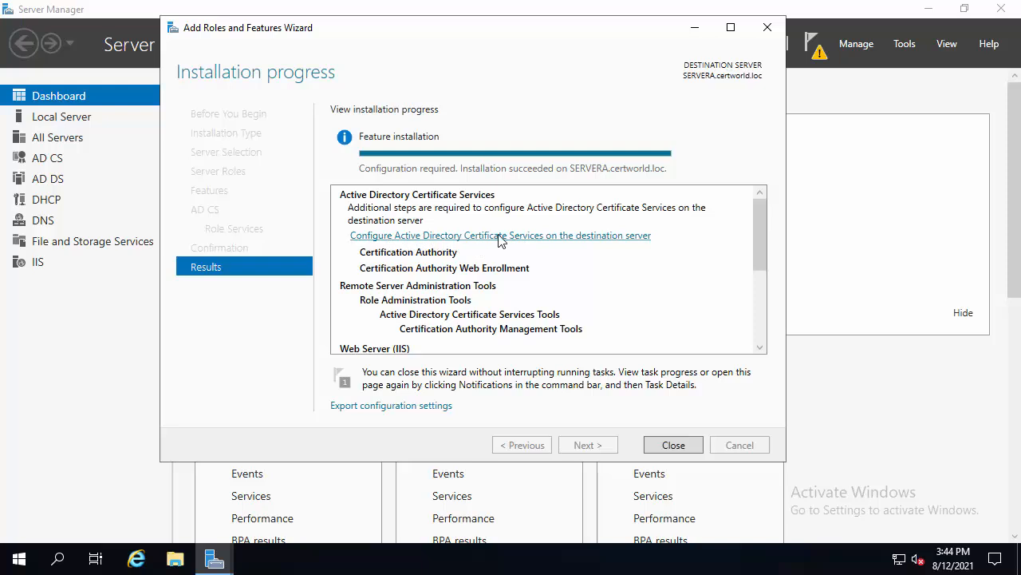
pyautogui.click(673, 445)
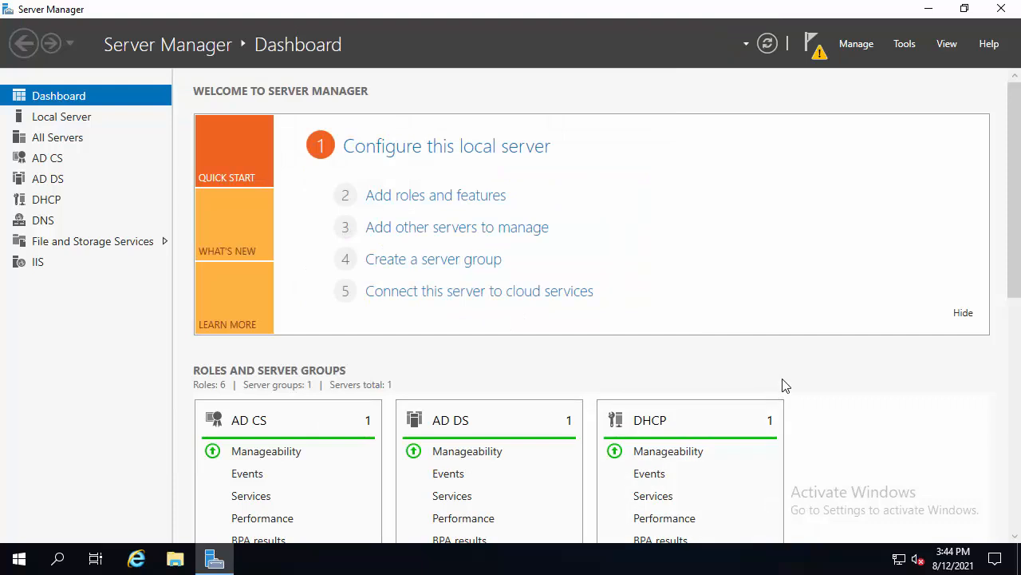
# Start the post-deployment configuration of Active Directory Certificate Services and accept the default domain administrator credentials.
pyautogui.click(821, 55)
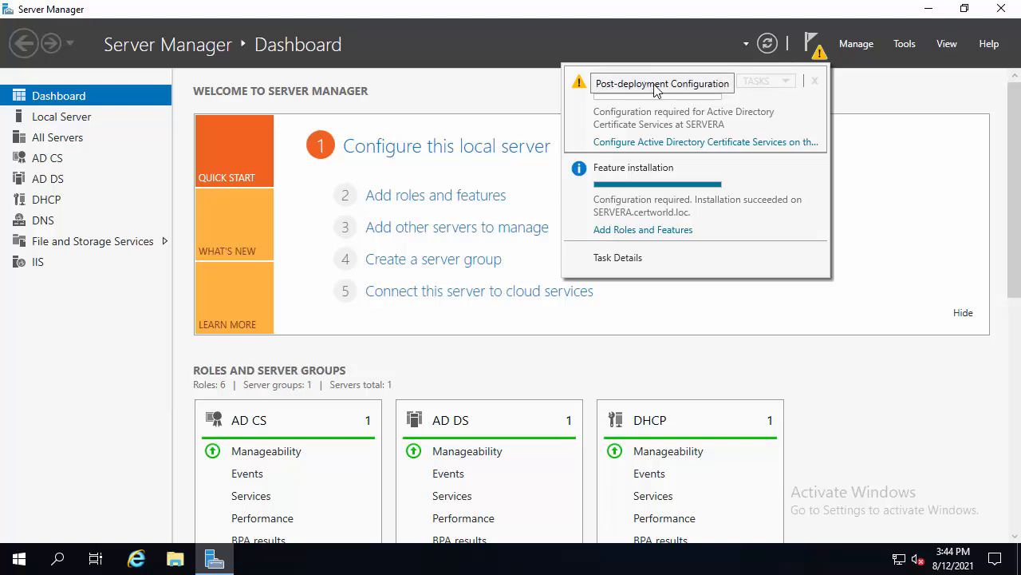
pyautogui.click(648, 146)
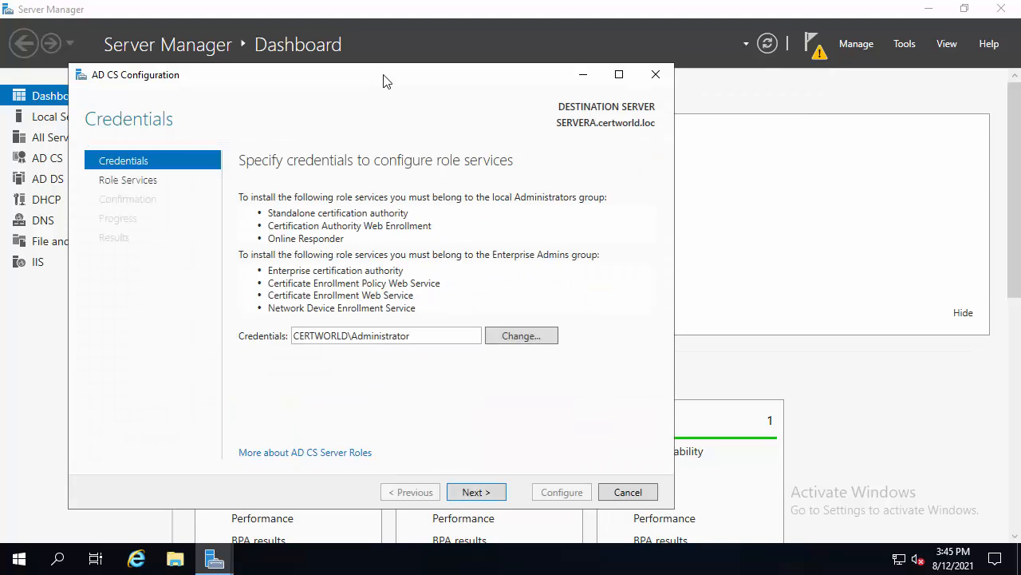
pyautogui.moveTo(387, 71); pyautogui.dragTo(490, 47)
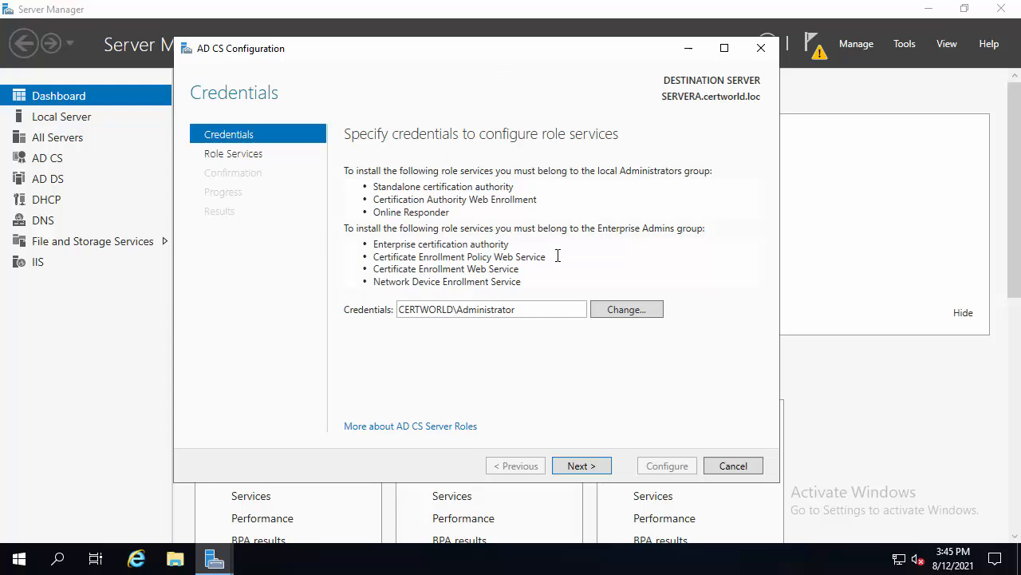
pyautogui.click(600, 469)
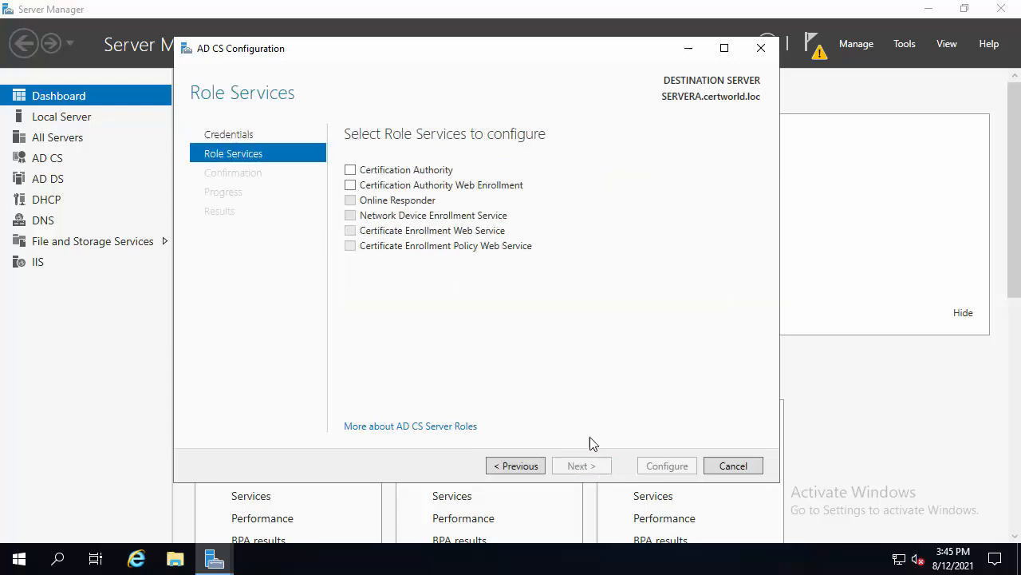
pyautogui.click(350, 171)
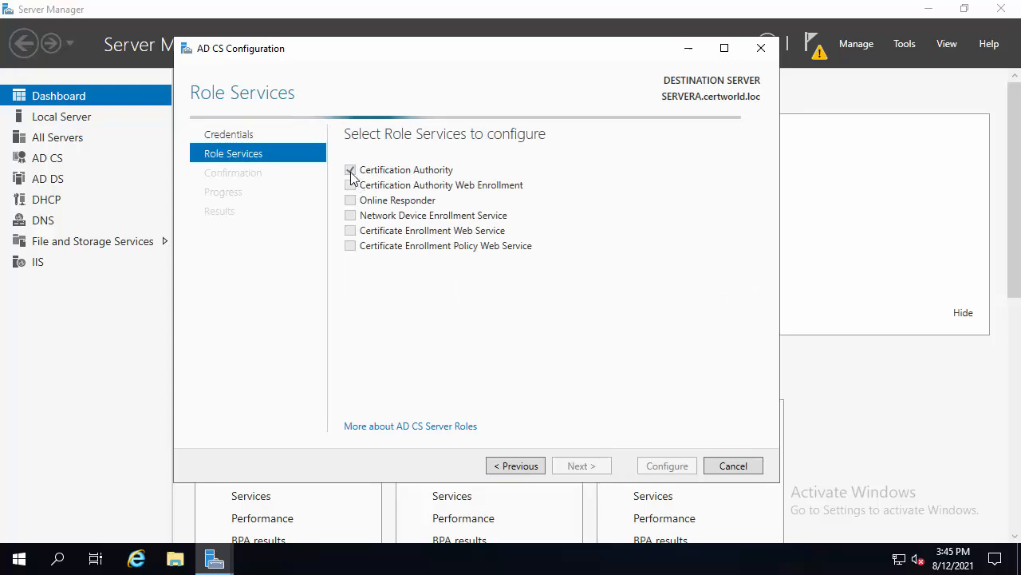
pyautogui.click(351, 172)
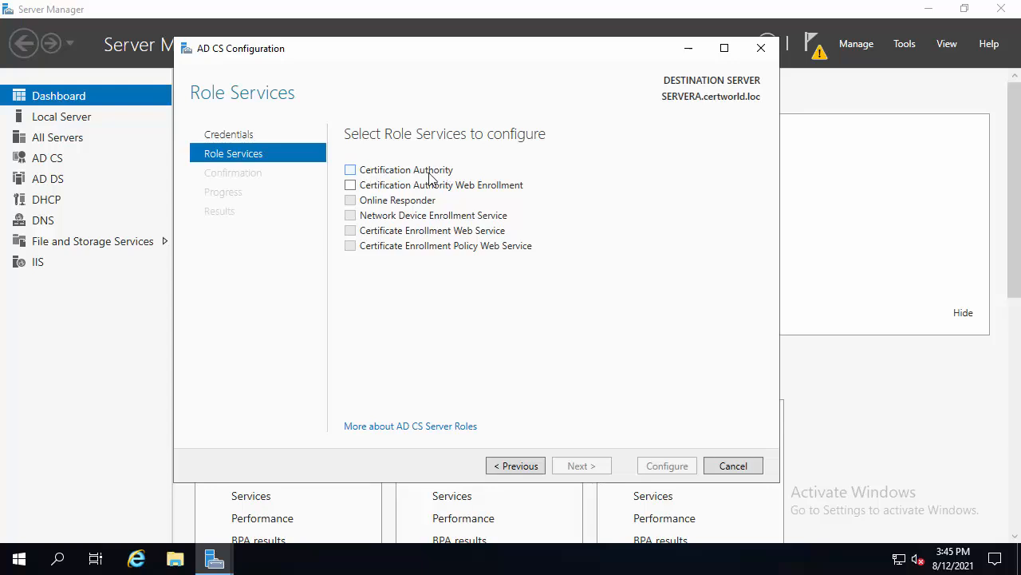
pyautogui.click(351, 170)
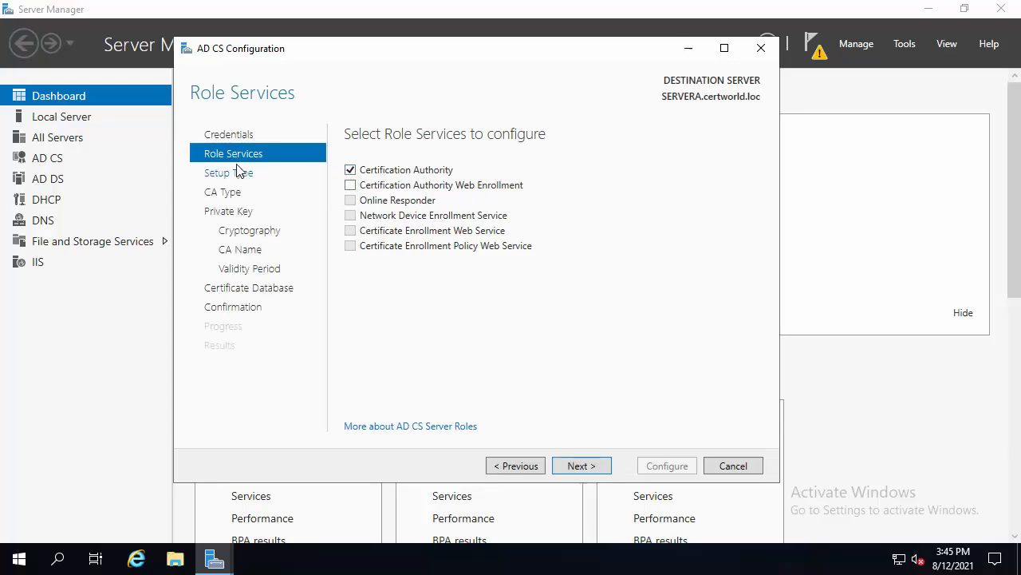
pyautogui.click(350, 171)
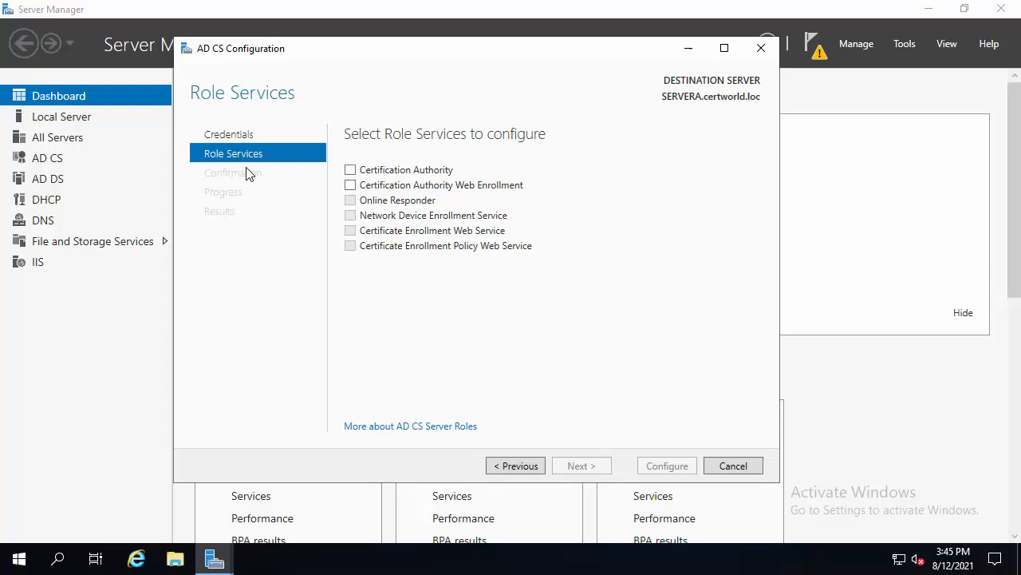
# Select Certification Authority and Certification Authority Web Enrollment as the role services to configure and proceed to the setup type.
pyautogui.click(350, 171)
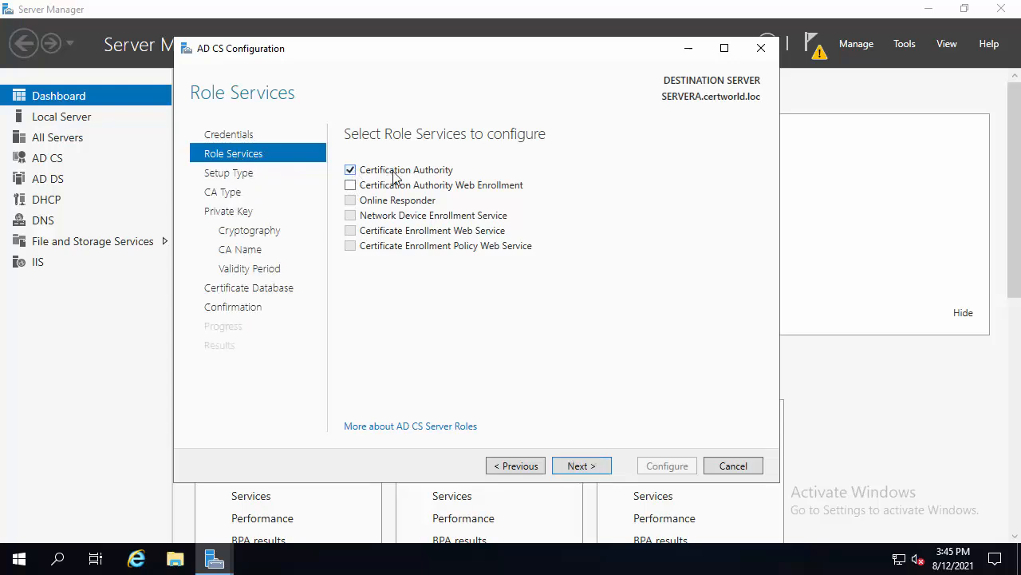
pyautogui.click(351, 186)
pyautogui.click(595, 469)
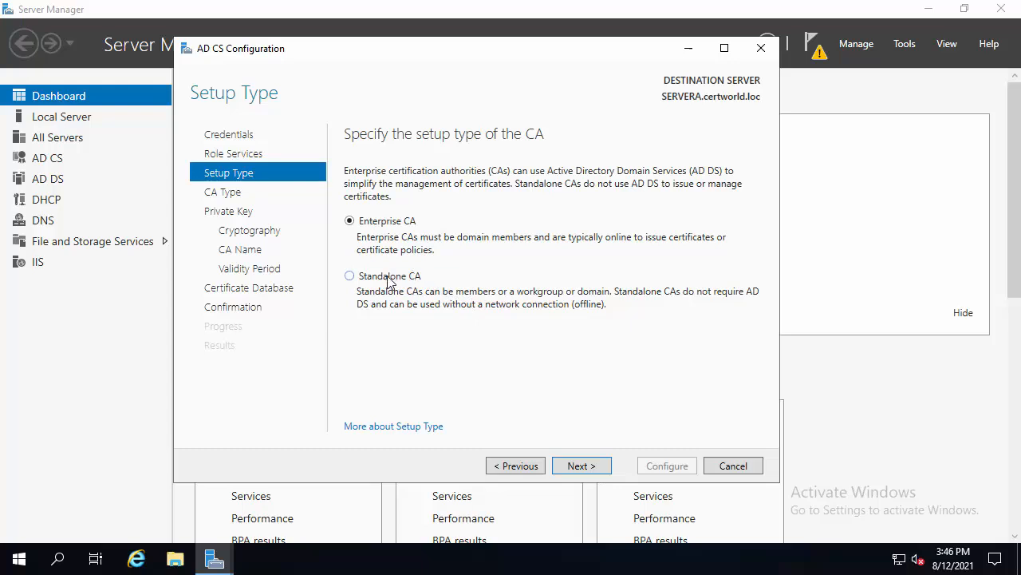
# Set the authority up as an Enterprise Root CA with a newly created private key.
pyautogui.click(597, 470)
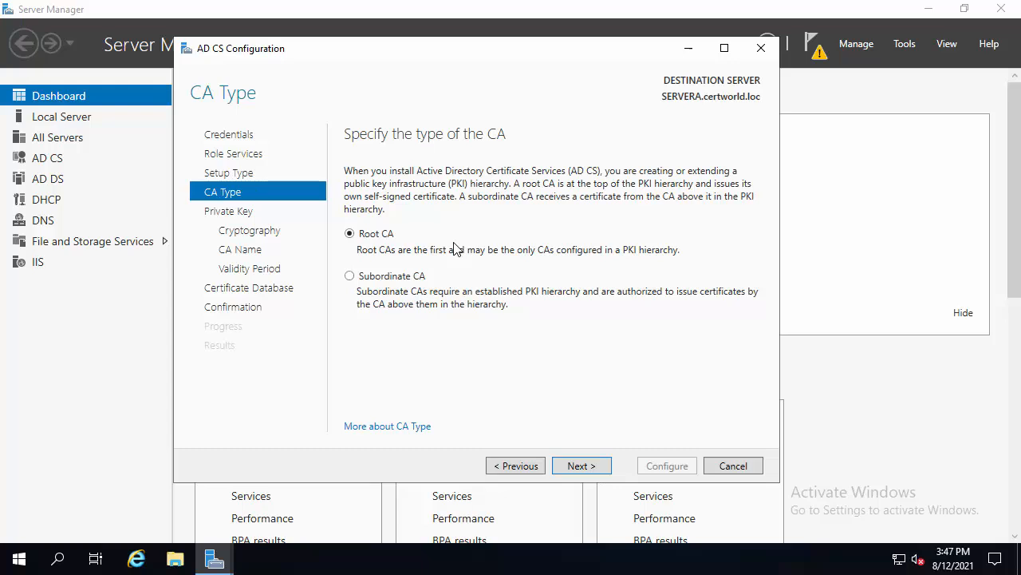
pyautogui.click(581, 466)
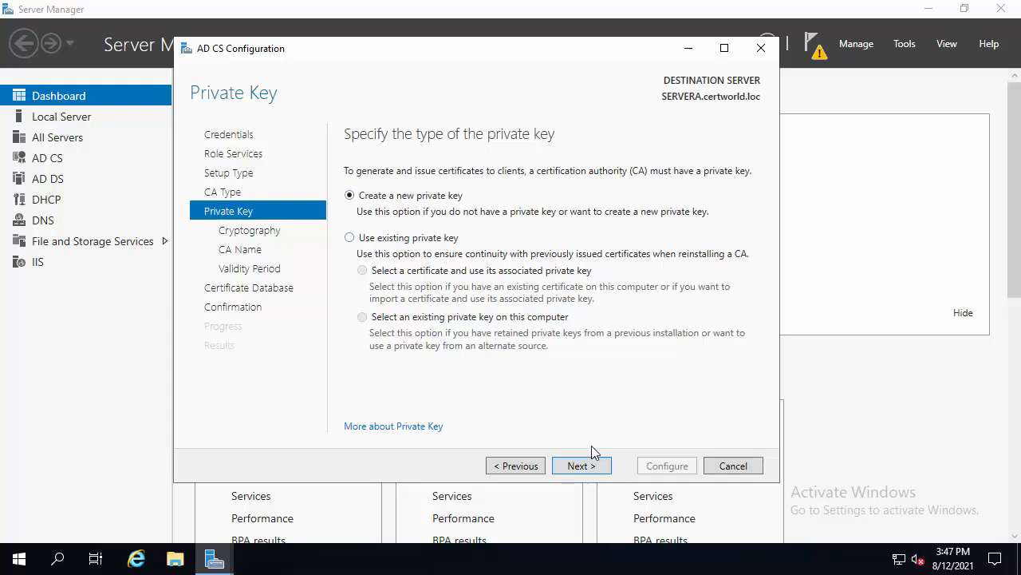
pyautogui.click(594, 468)
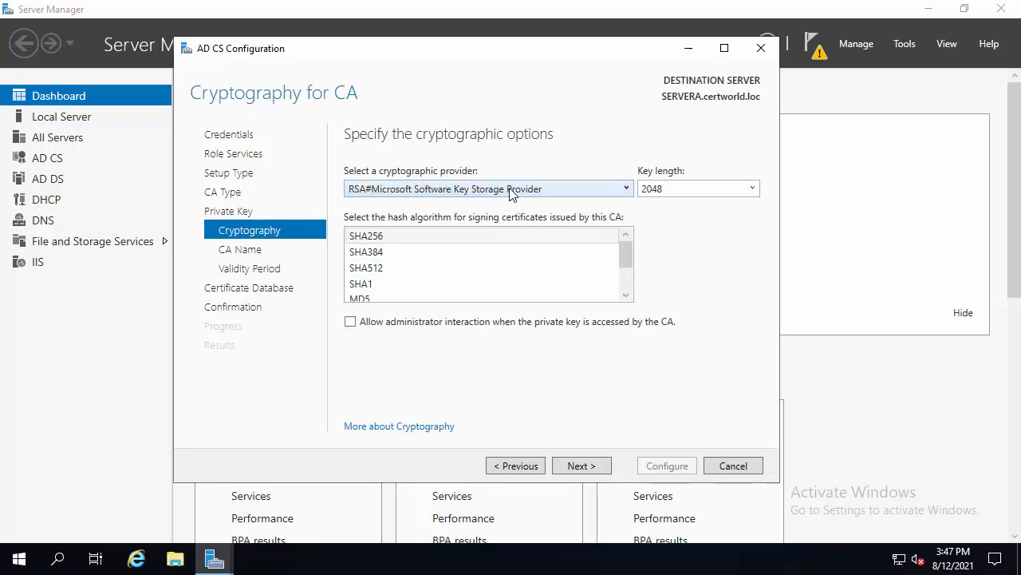
# Choose SHA256 as the hash algorithm, keeping the RSA#Microsoft Software Key Storage Provider and 2048 key length, and proceed to the CA name.
pyautogui.doubleClick(659, 189)
pyautogui.click(667, 189)
pyautogui.click(380, 238)
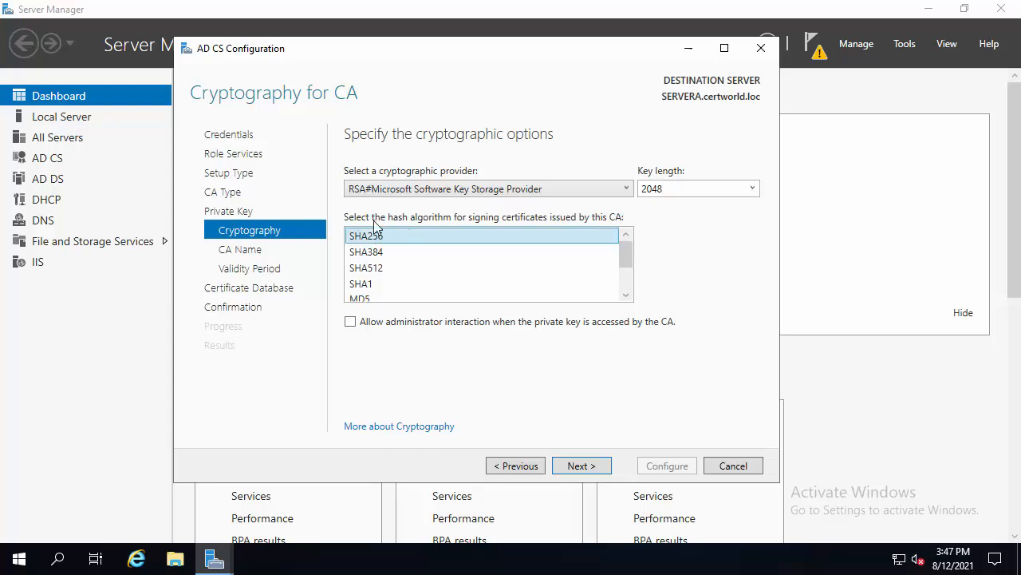
pyautogui.click(607, 468)
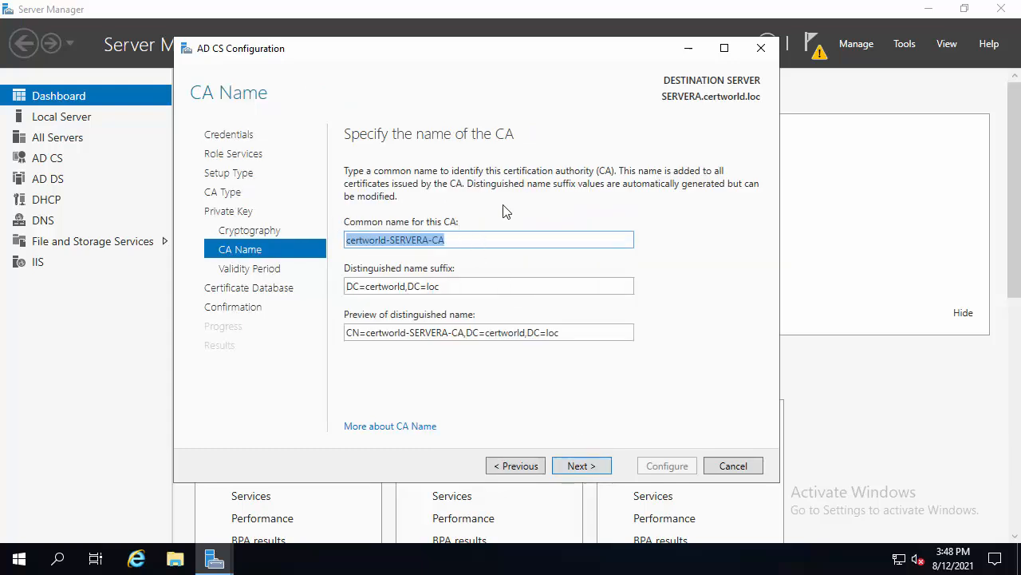
# Set the CA's common name to SERVERA and its certificate validity period to 10 years.
pyautogui.write('SERVERA')
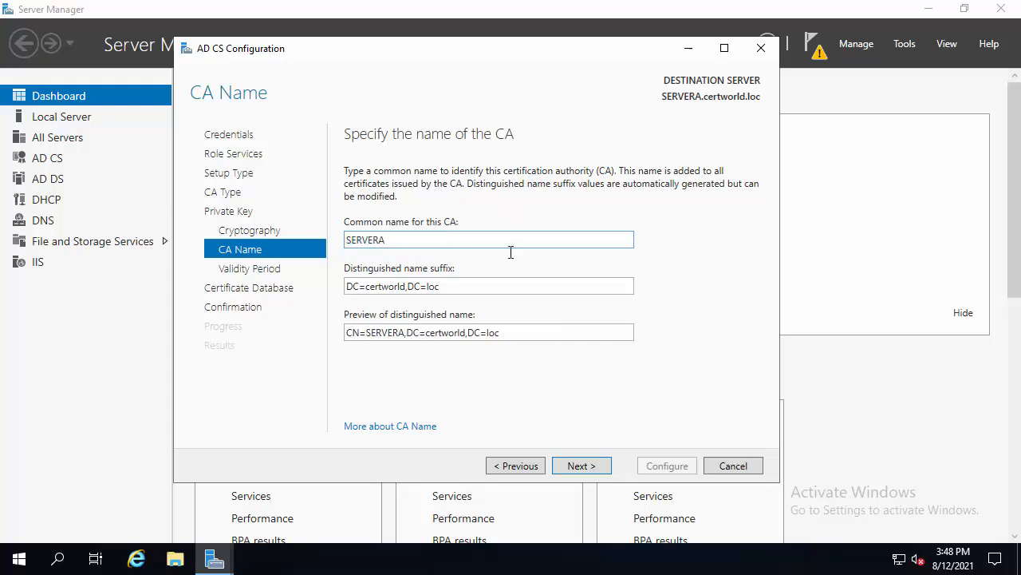
pyautogui.click(599, 469)
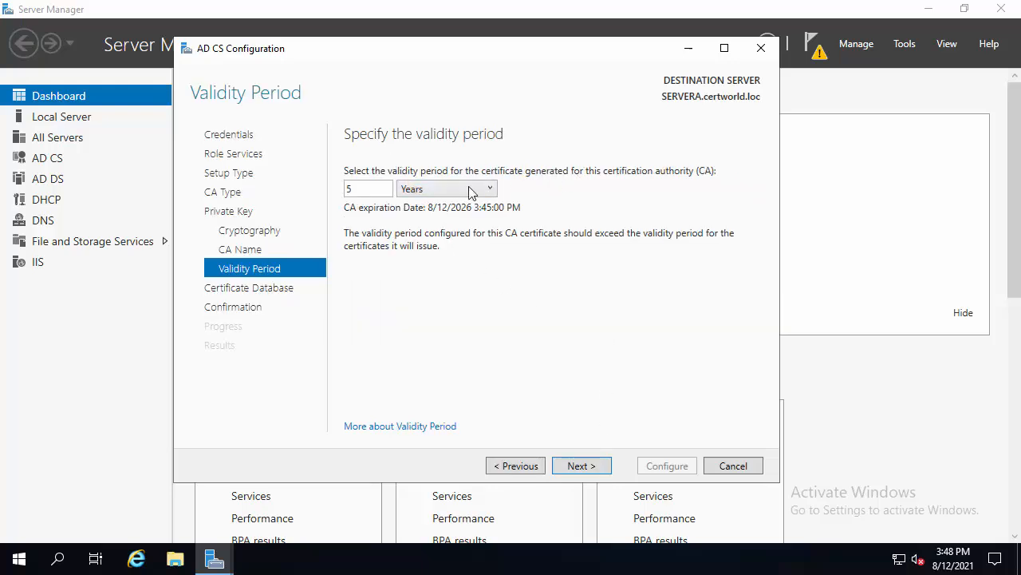
pyautogui.doubleClick(365, 188)
pyautogui.write('10')
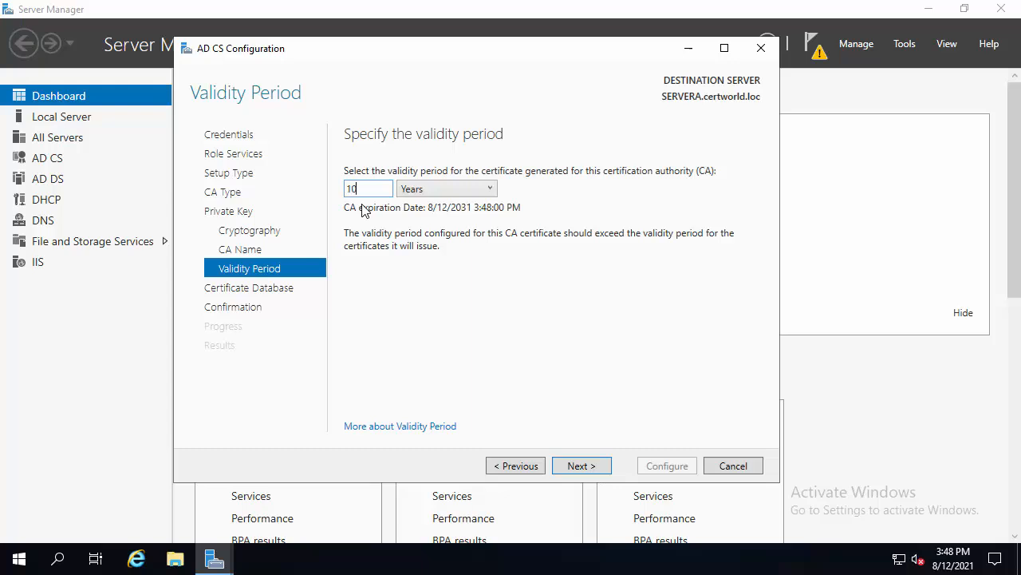
pyautogui.click(581, 466)
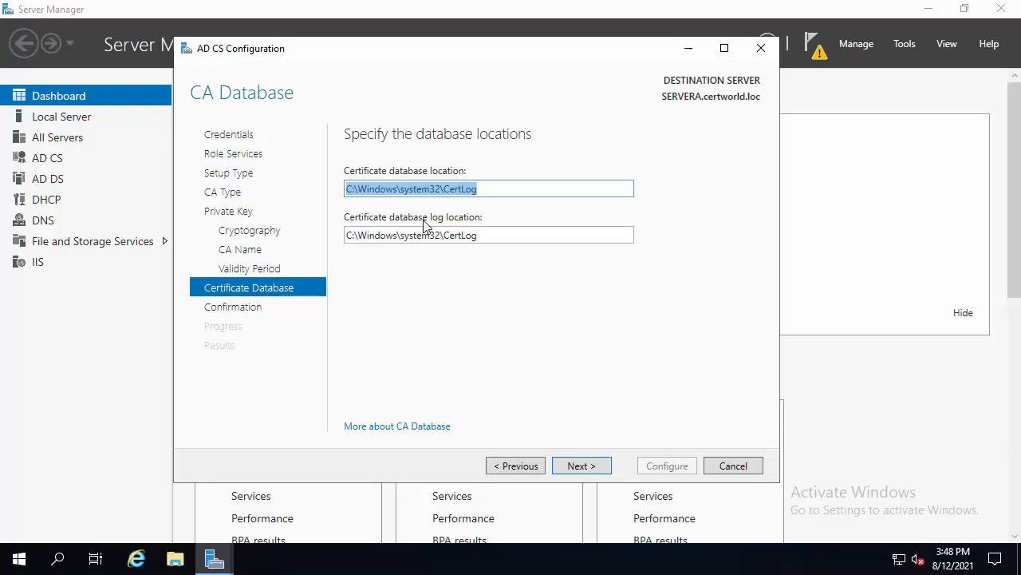
# Accept the default certificate database locations, apply the AD CS configuration, and close the wizard on completion.
pyautogui.click(600, 467)
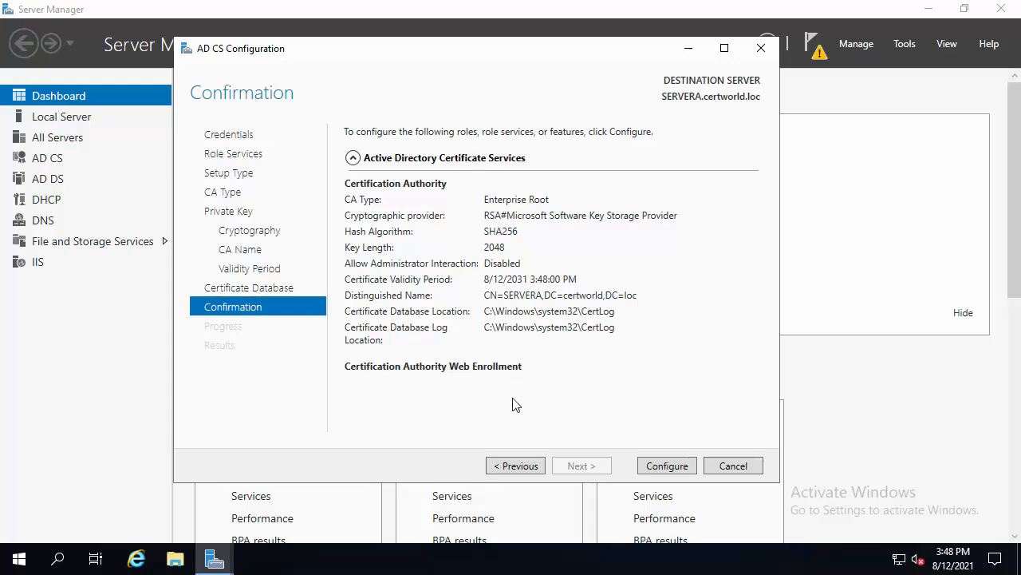
pyautogui.click(652, 468)
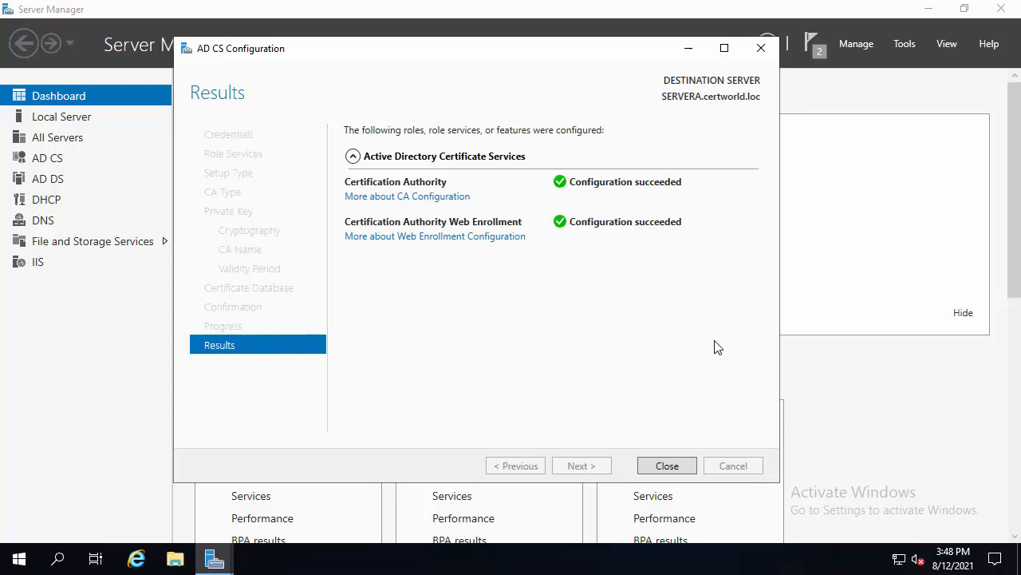
pyautogui.click(683, 463)
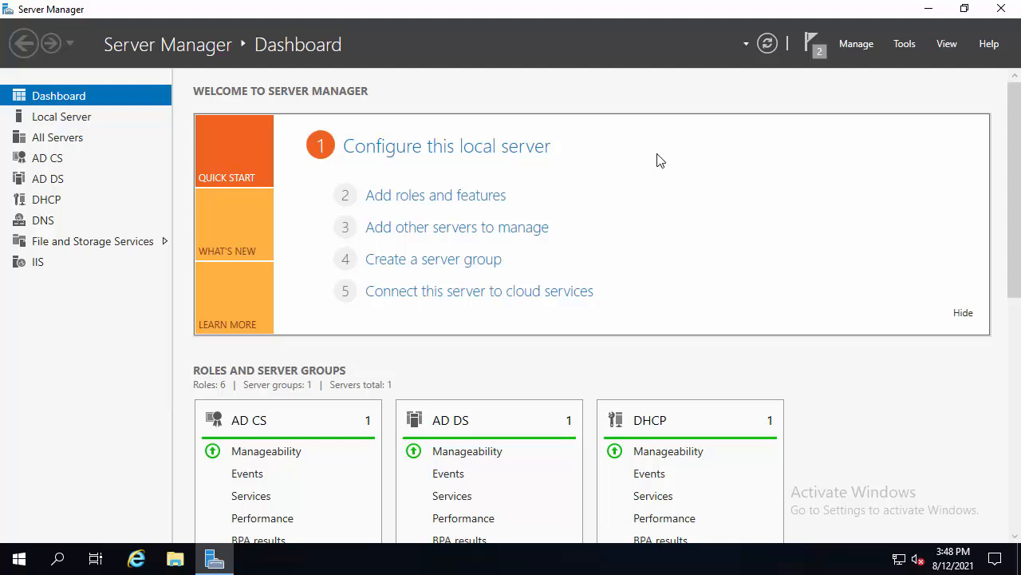
# Open the Certification Authority management console and expand the SERVERA authority to show its certificate folders.
pyautogui.click(912, 45)
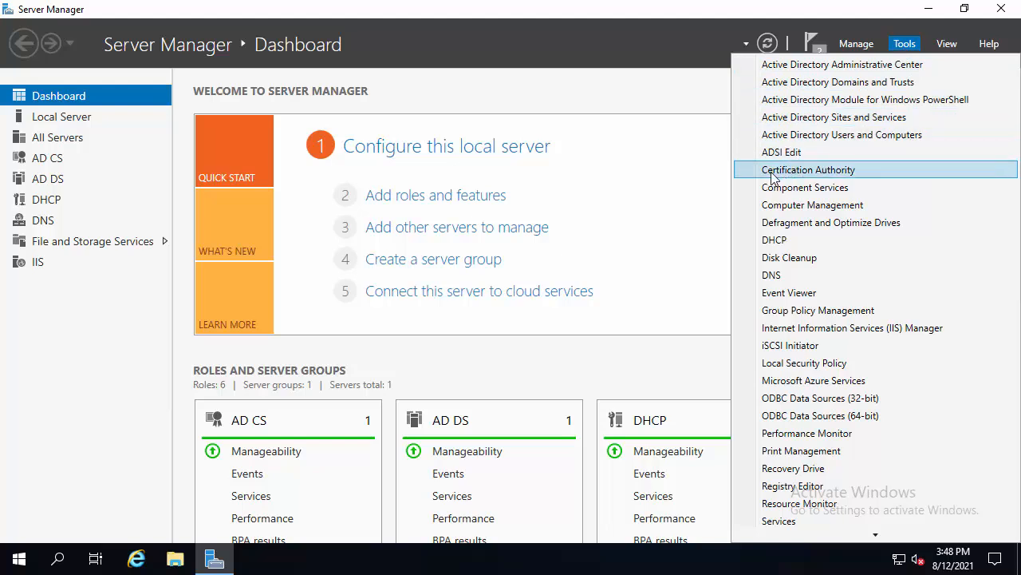
pyautogui.click(849, 175)
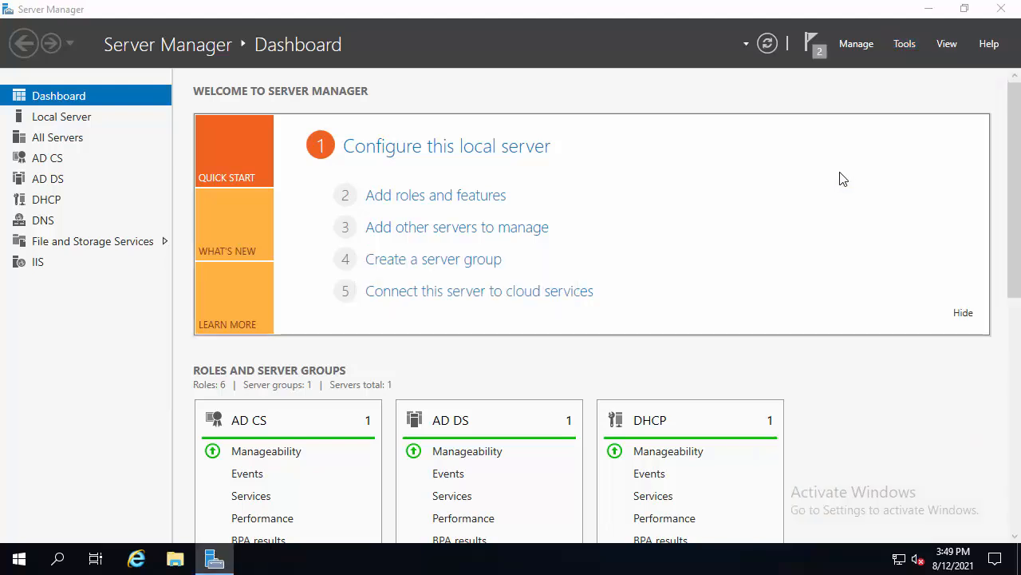
pyautogui.moveTo(502, 130); pyautogui.dragTo(527, 86)
pyautogui.click(193, 163)
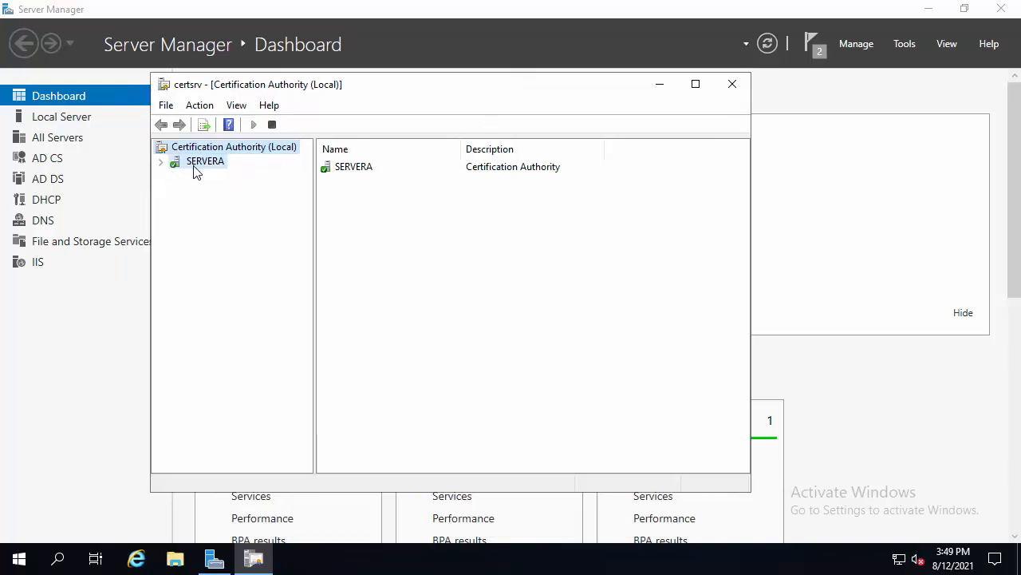
pyautogui.click(162, 164)
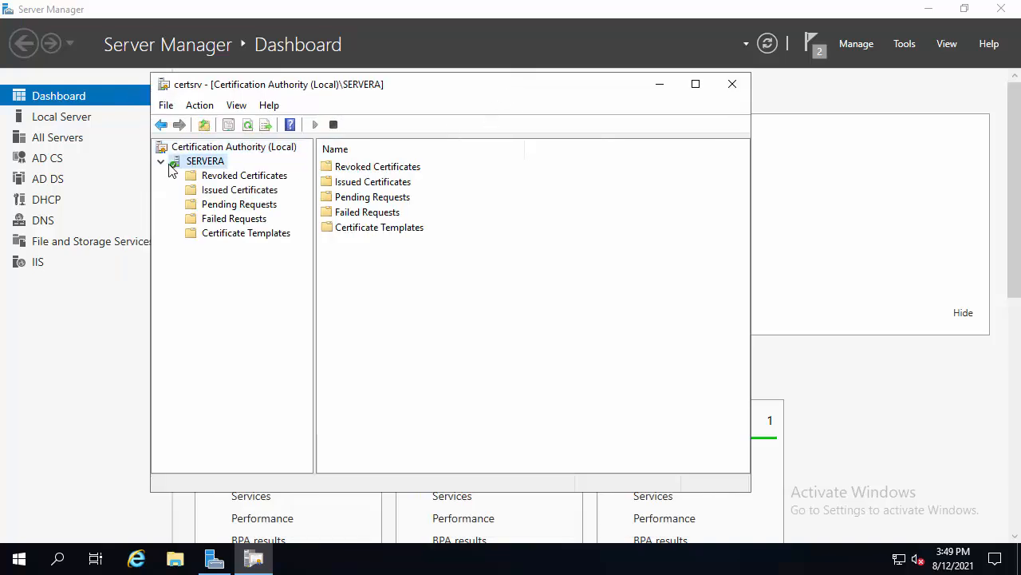